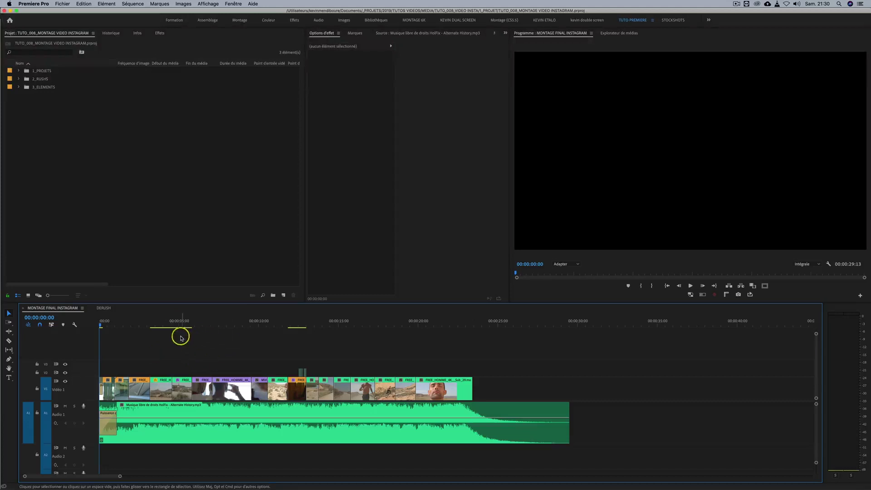
Open the automatic sequence reframing settings for MONTAGE FINAL INSTAGRAM in the 1_PROJETS bin
click(365, 322)
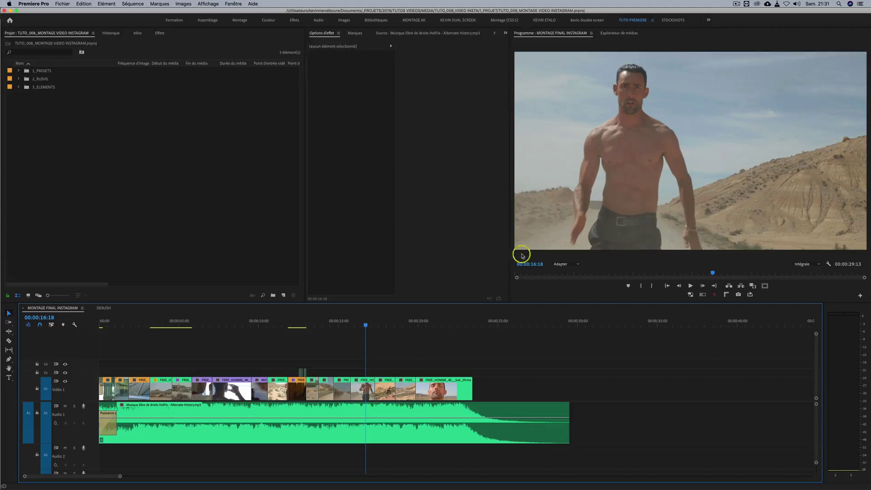
click(104, 141)
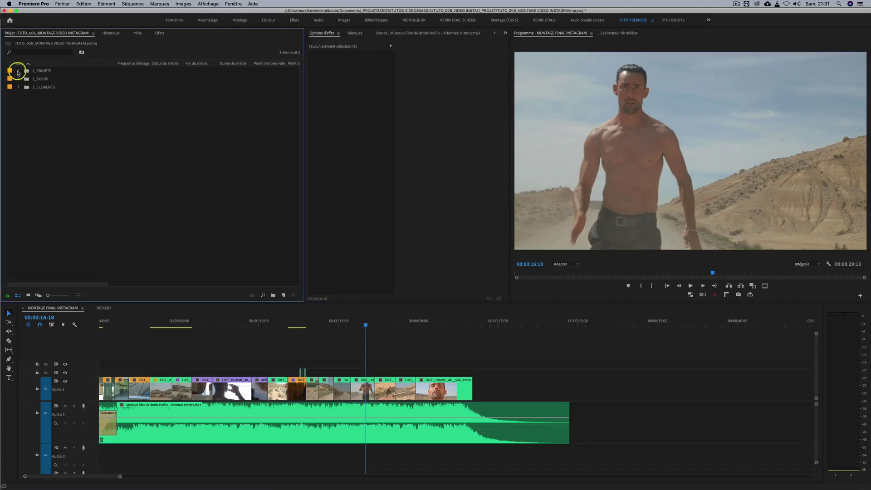
click(18, 72)
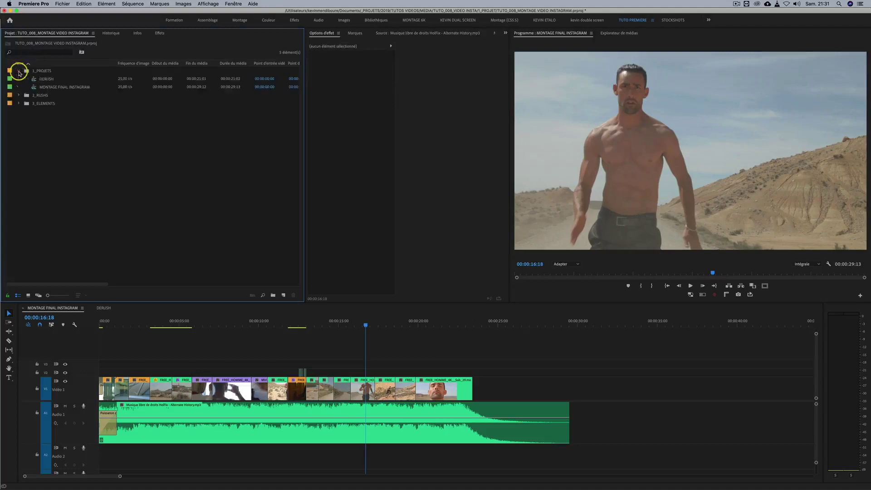
click(60, 88)
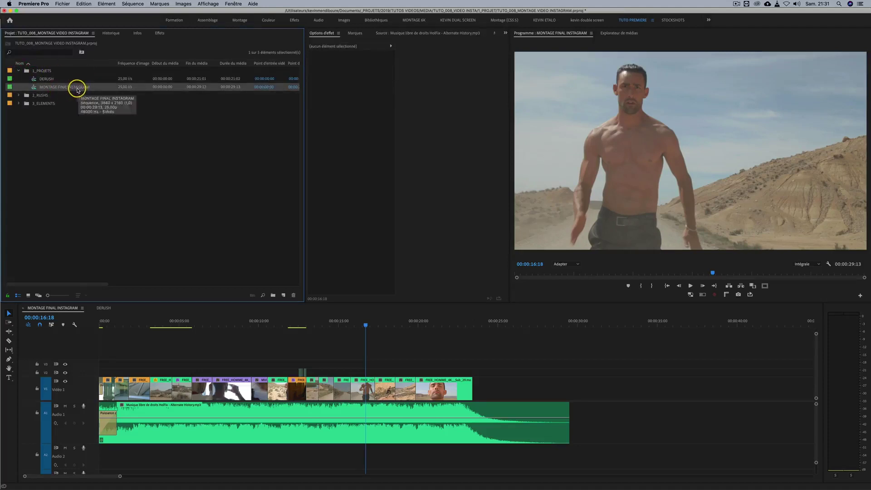
right_click(33, 89)
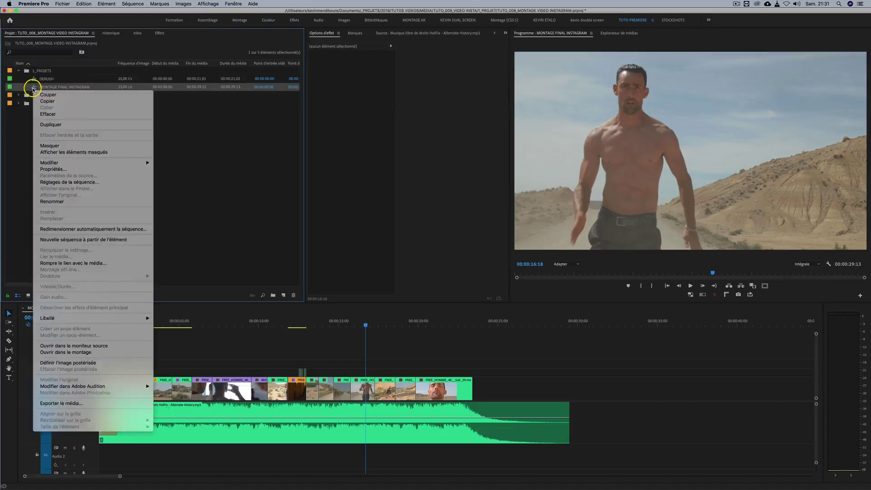
click(89, 229)
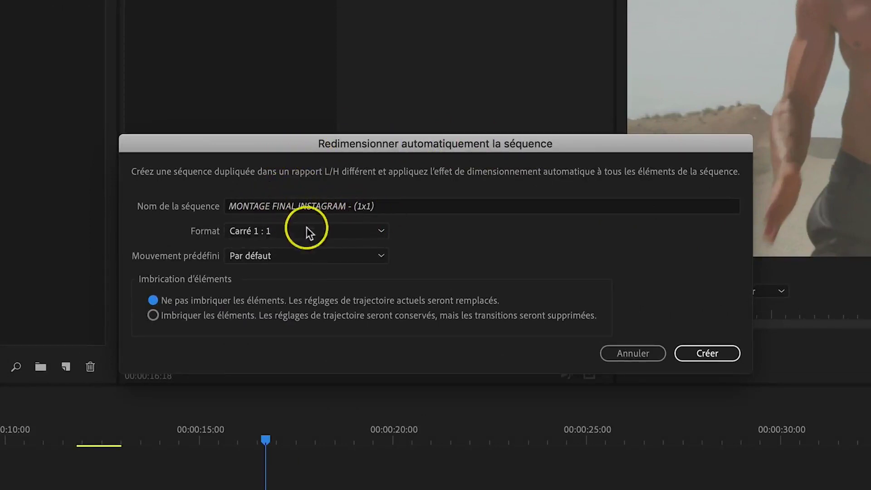
Create the reframed sequence in Carré 1:1 format with the Par défaut motion preset and without nesting the clips
click(377, 232)
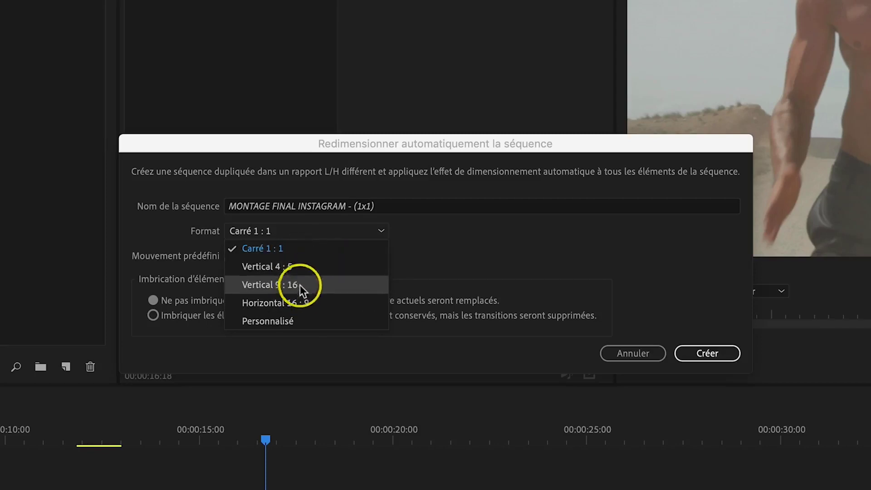
click(489, 236)
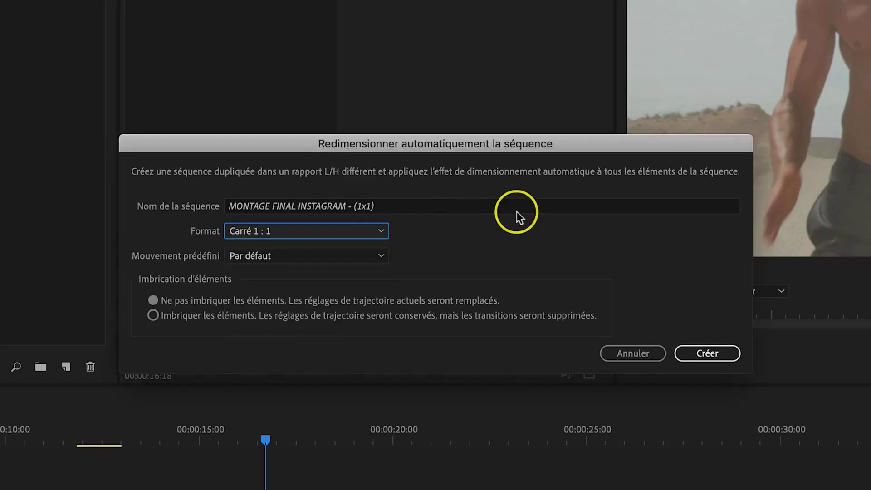
click(372, 255)
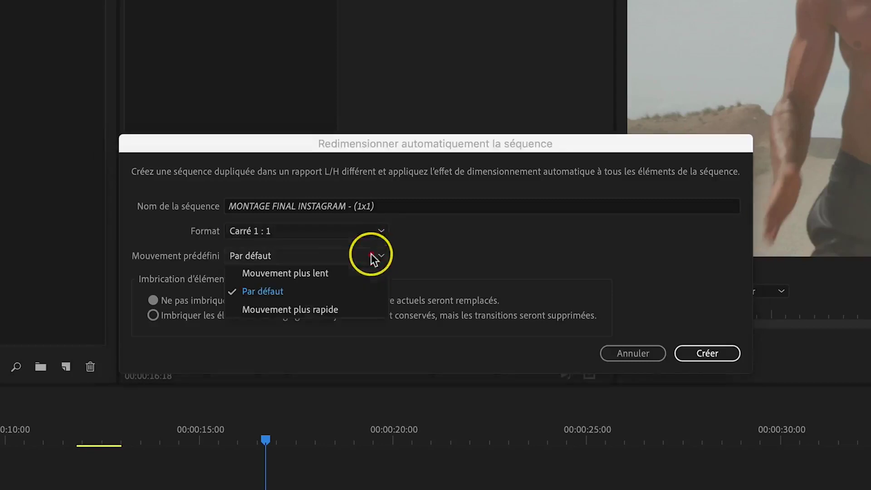
click(485, 233)
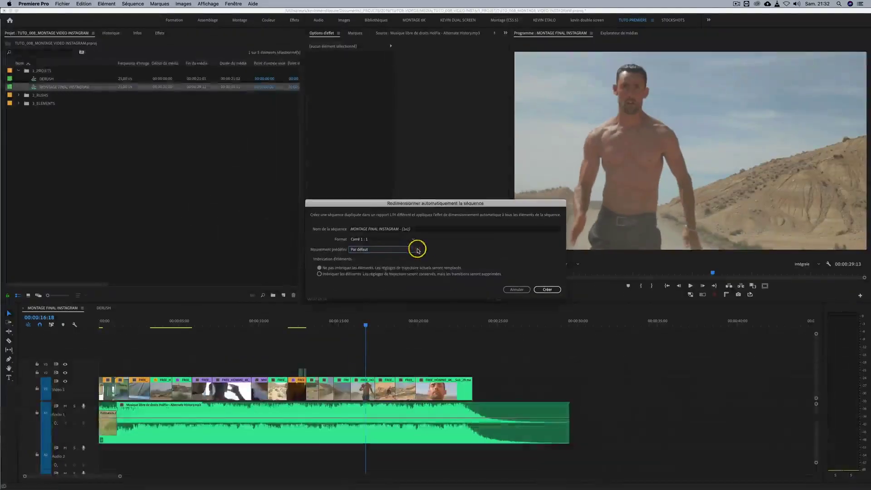
click(381, 257)
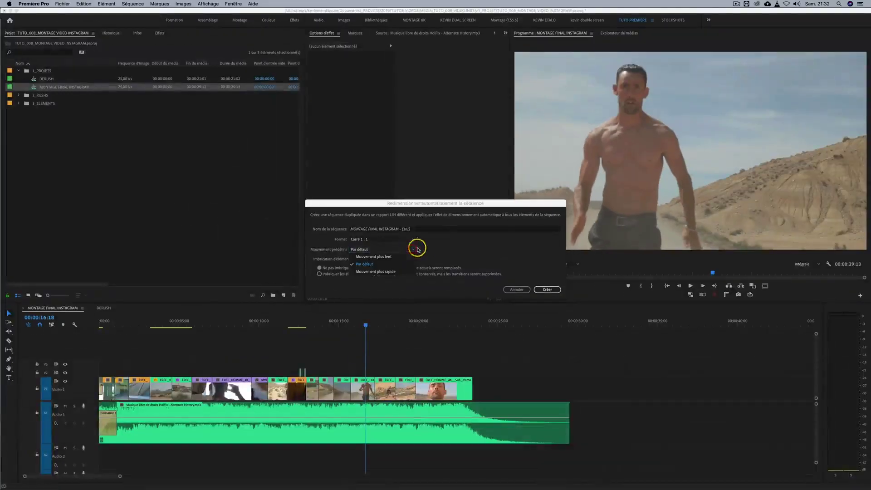
click(458, 247)
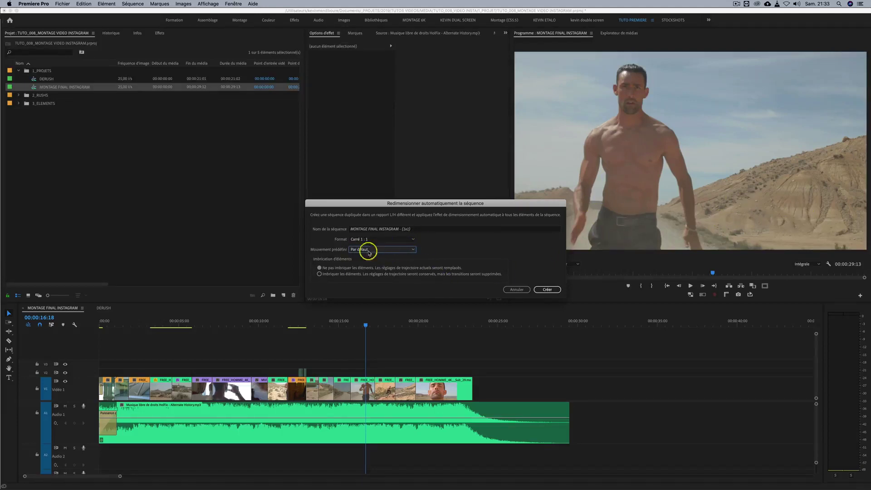
click(391, 250)
click(465, 240)
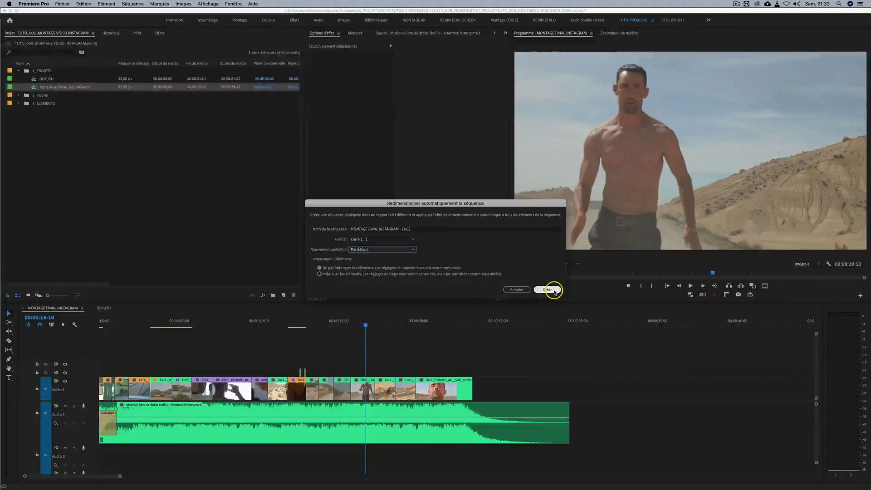
click(724, 353)
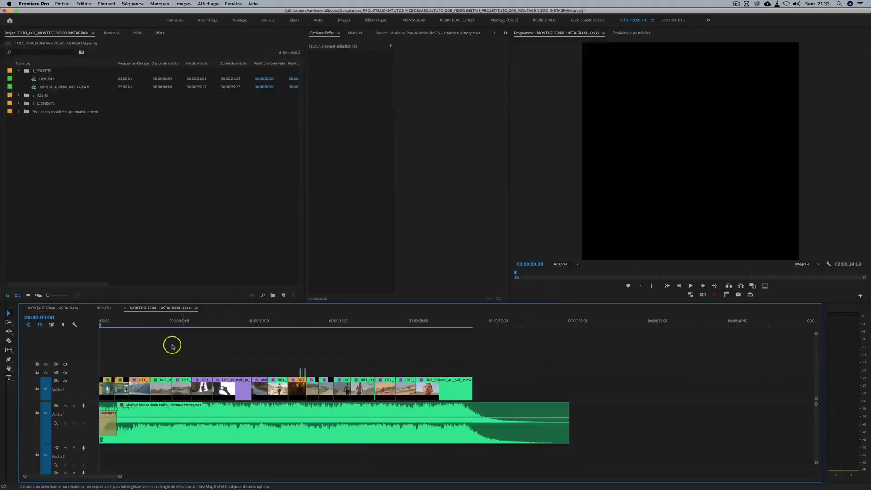
Check the square framing of the car, smoker and runner shots, and display the safe margins in the program monitor
drag(122, 324, 151, 324)
click(177, 321)
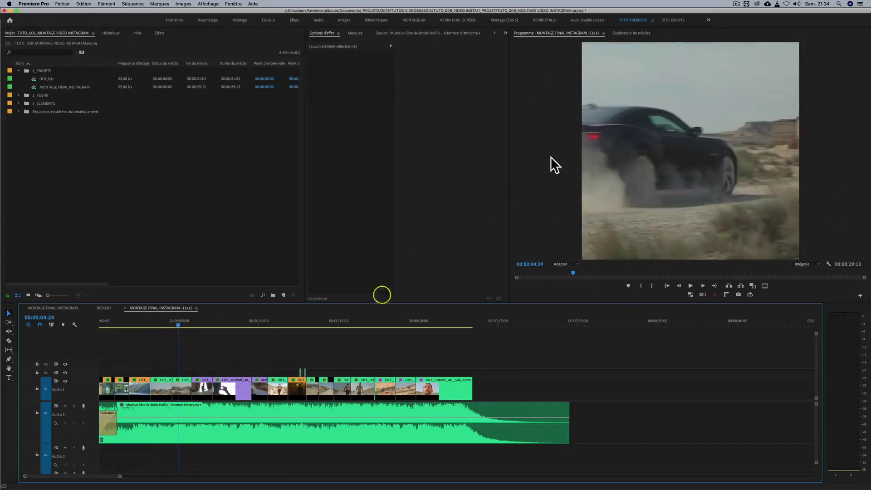
click(225, 320)
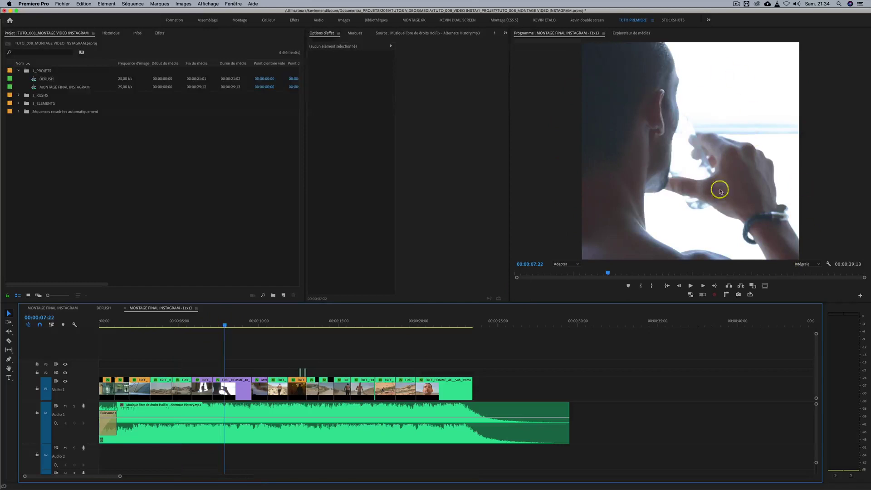
click(277, 325)
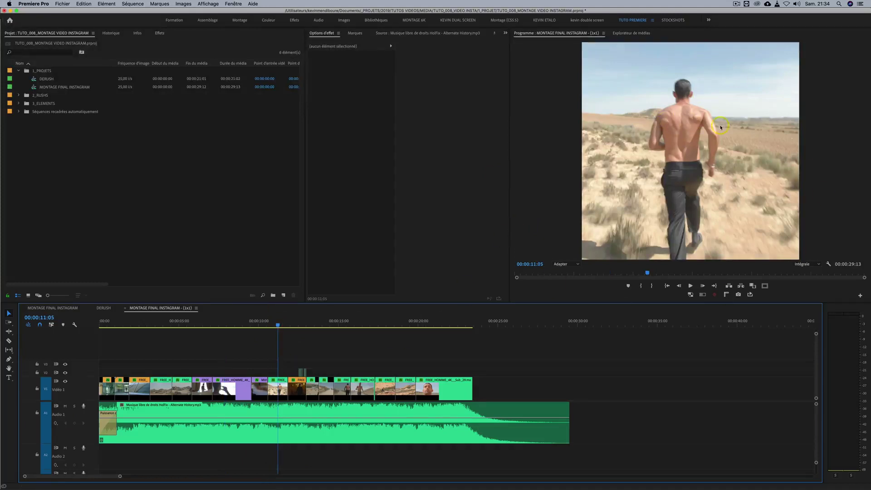
click(765, 285)
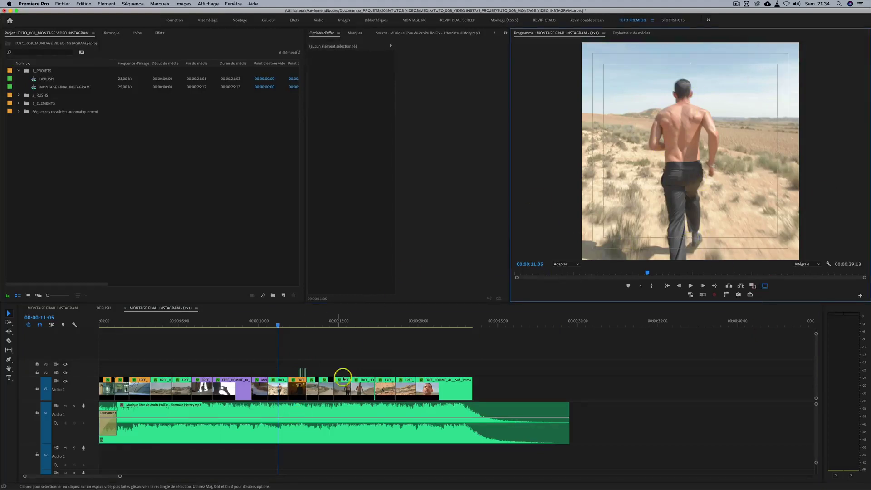
Play the square sequence from its start through the end of the video, and re-examine the framing near 15 and 16 seconds
click(103, 321)
key(space)
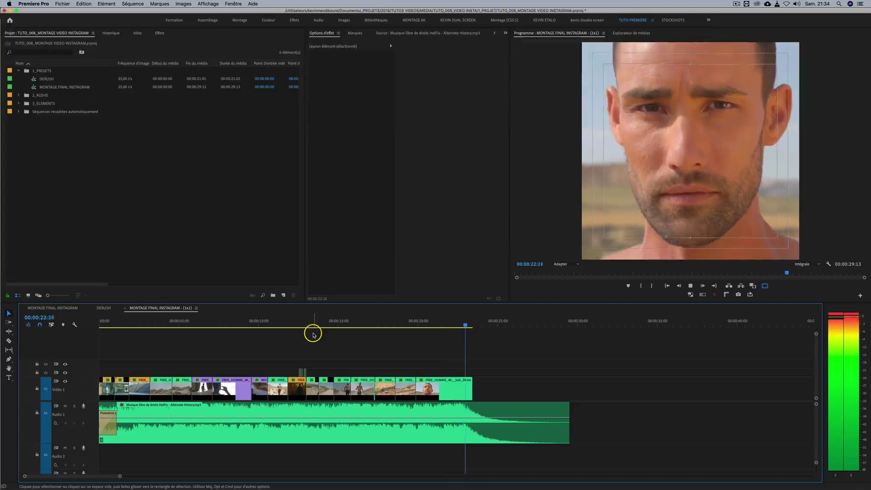
key(space)
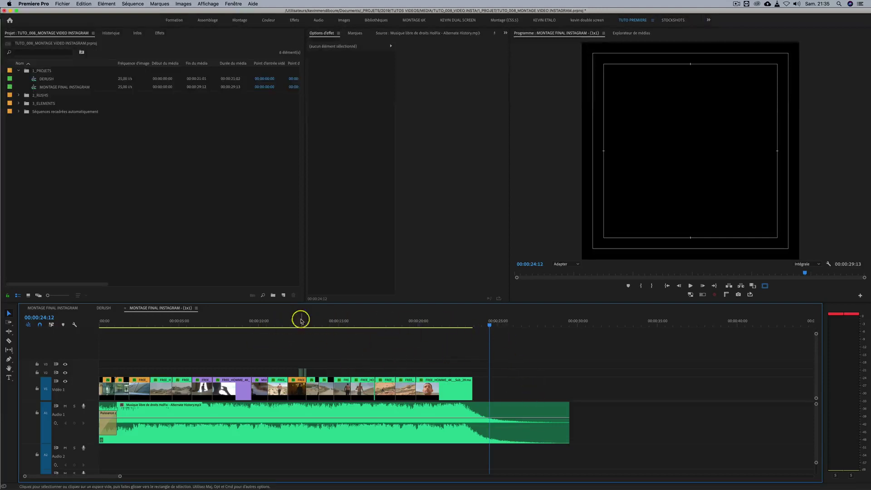
click(344, 323)
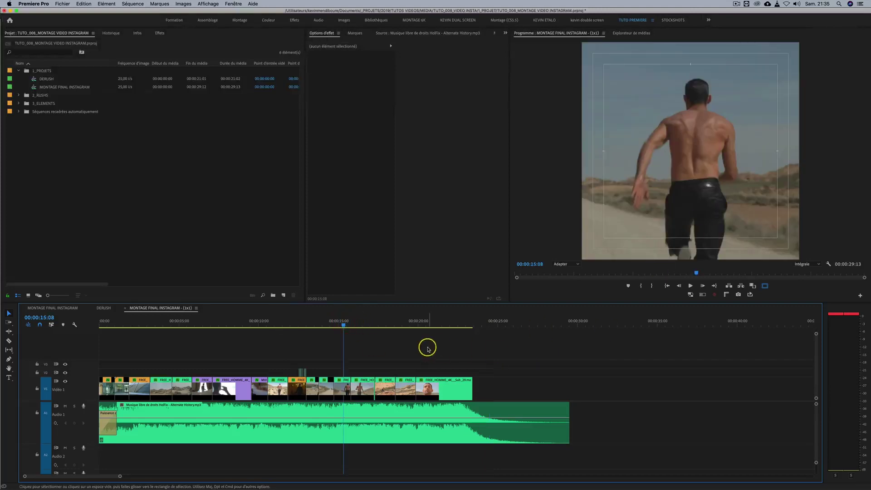
click(366, 322)
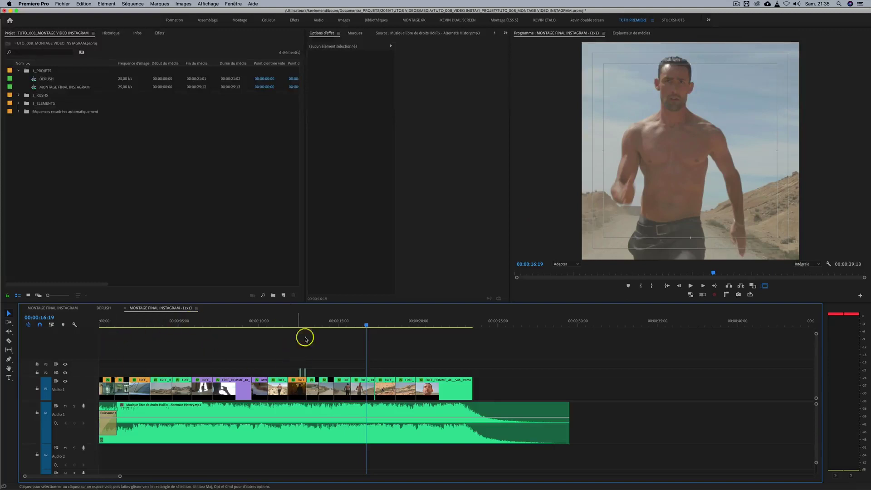
Remove the Position keyframes from the blurred bed clip near 00:00:09:19 and set its horizontal position to 1370
click(260, 320)
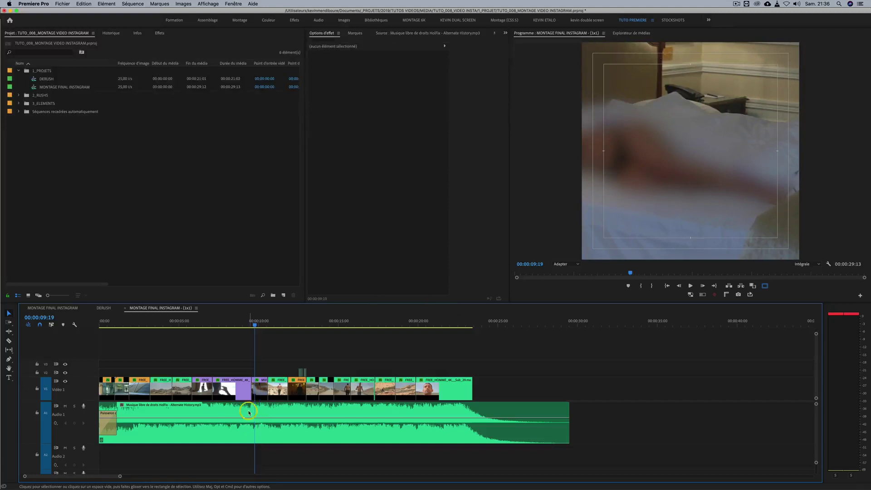
click(261, 388)
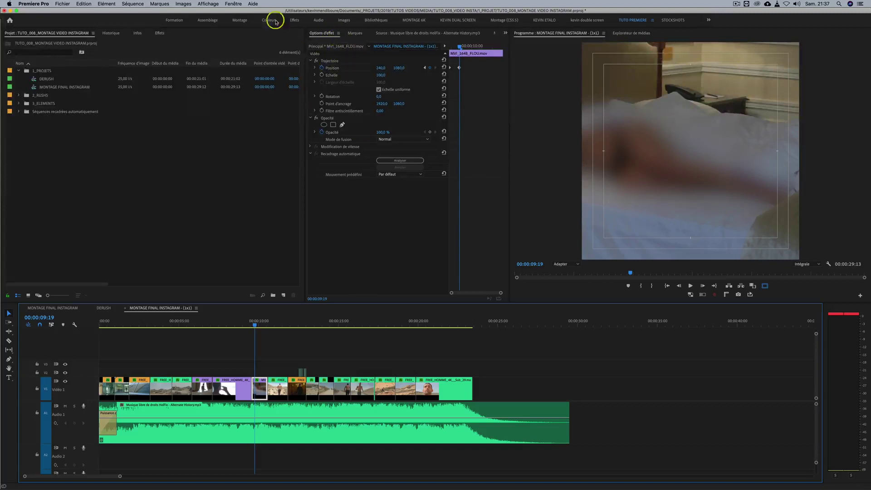
click(233, 4)
click(409, 221)
click(322, 68)
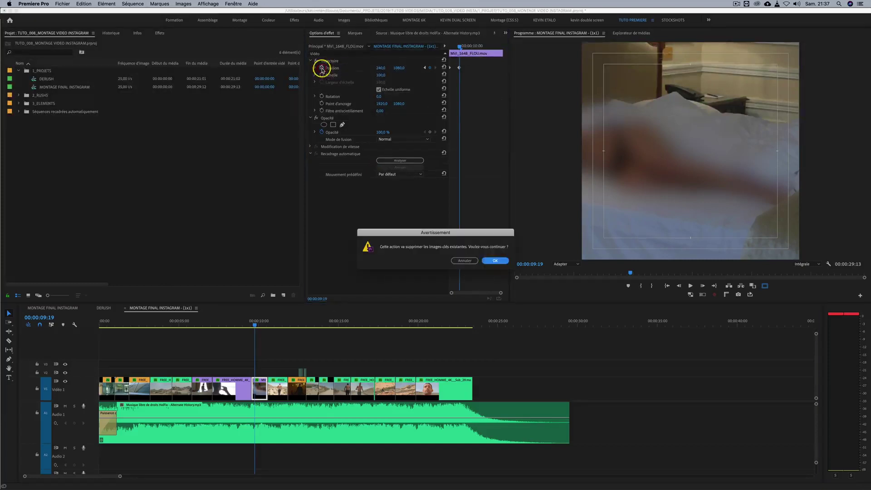
click(495, 261)
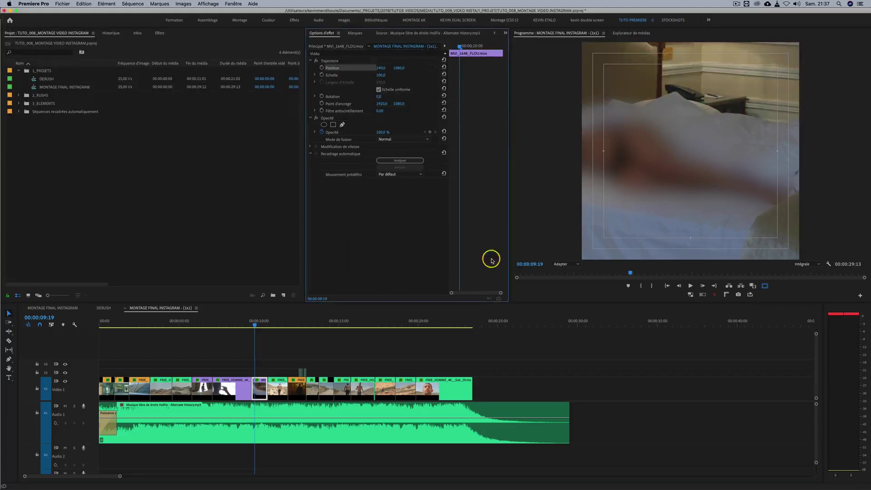
drag(380, 69, 379, 68)
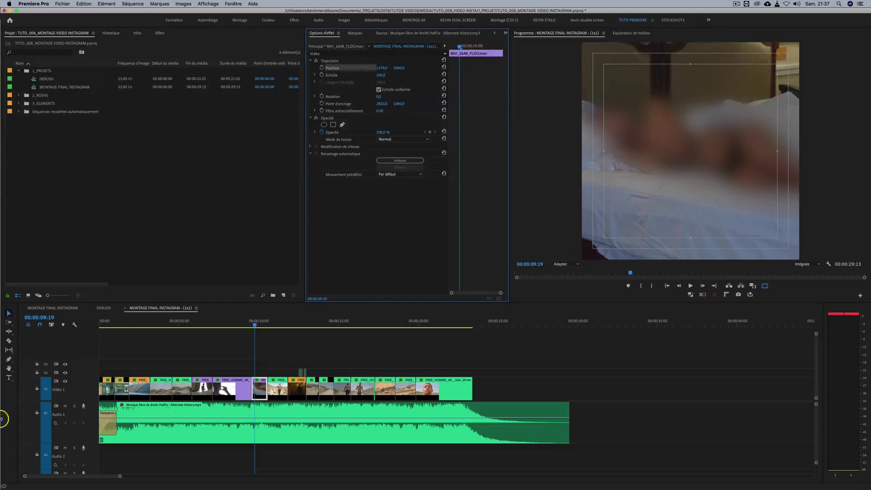
Play back the repositioned bed shot and its transition into the runner clip, and save the project
click(251, 323)
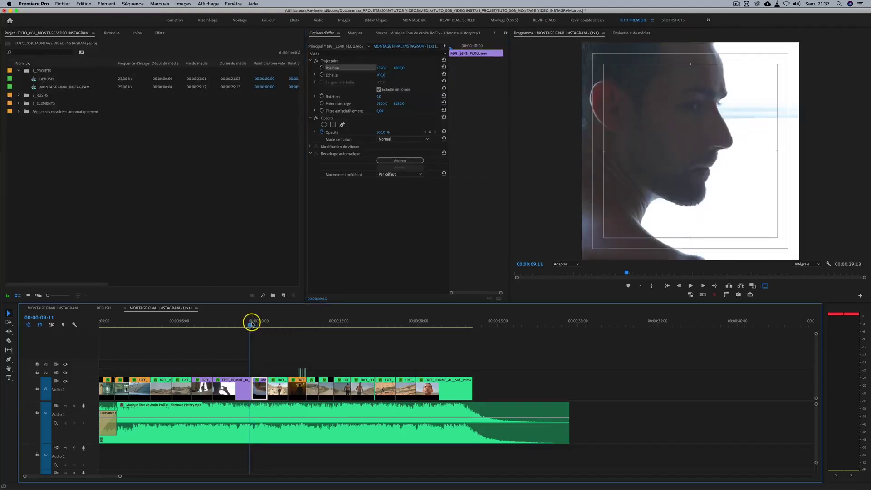
key(space)
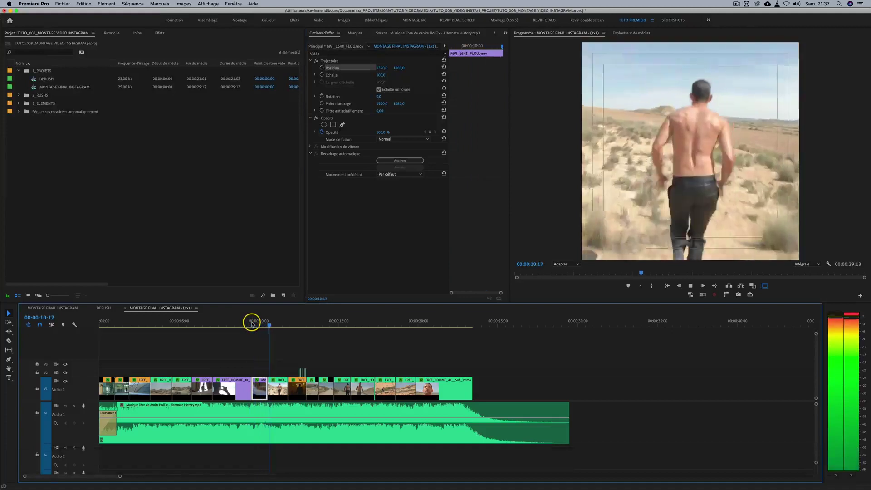
key(space)
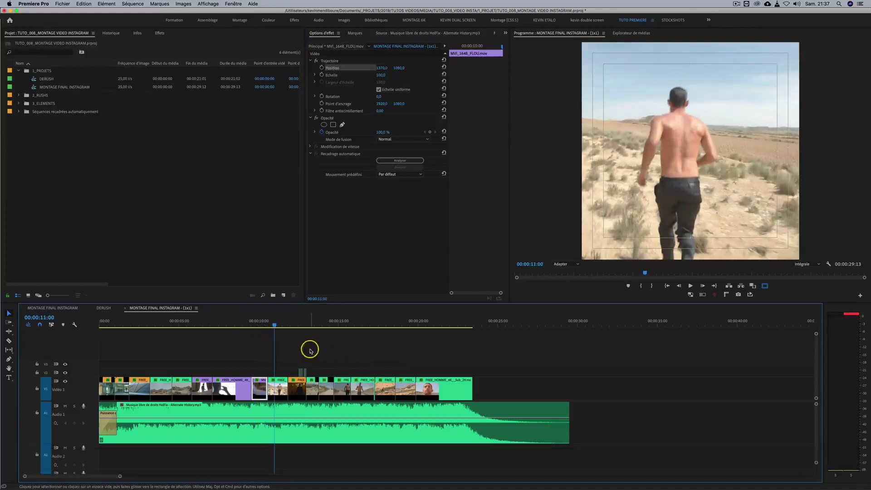
click(356, 343)
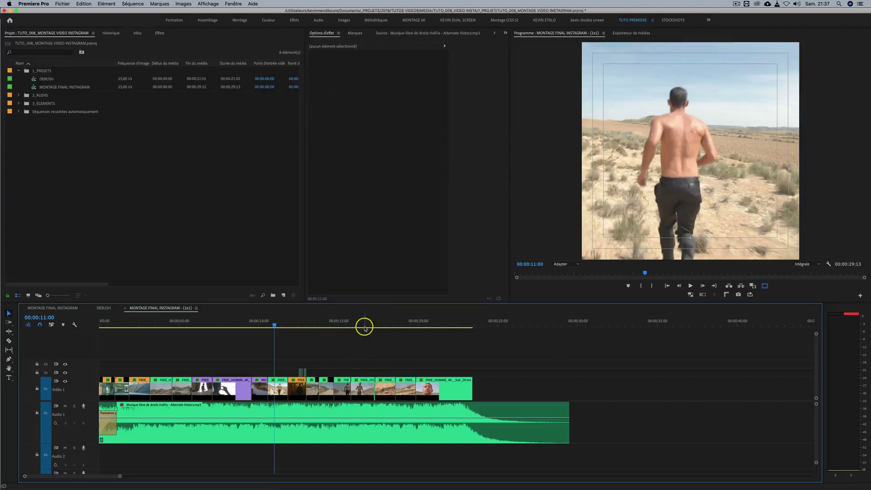
key(super+s)
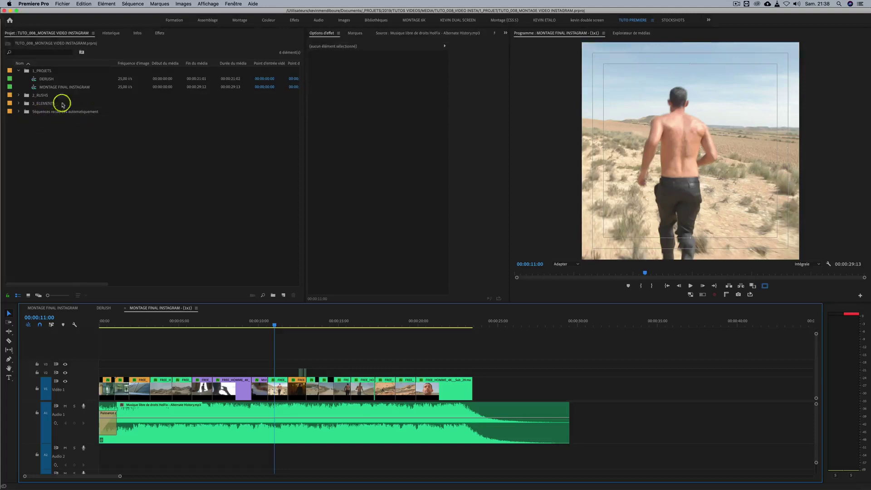
Expand the Séquences recadrées automatiquement bin to view the 1x1 sequence, and open the 1_PROJETS bin on its own
click(19, 112)
click(52, 120)
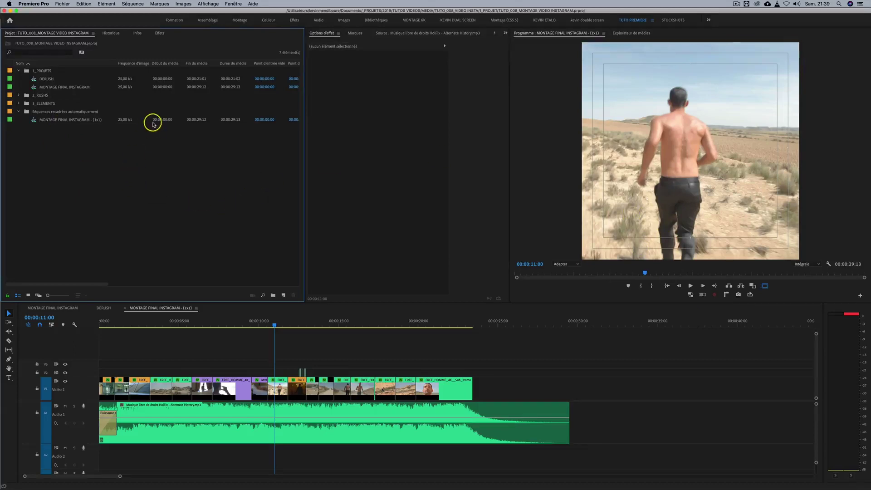
click(66, 87)
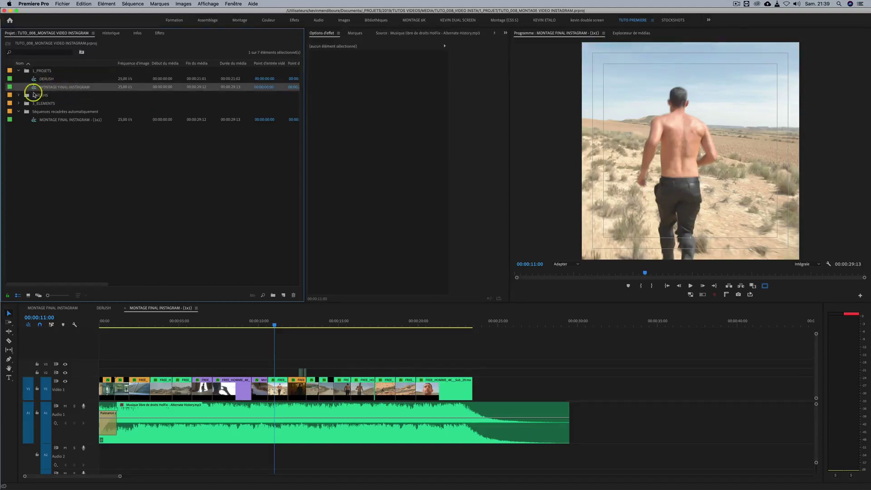
double_click(26, 73)
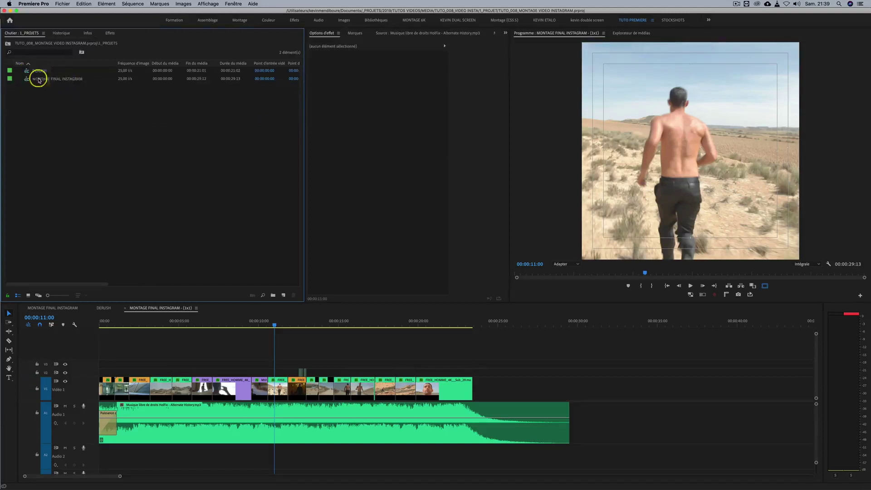
Duplicate the MONTAGE FINAL INSTAGRAM sequence and rename the copy MONTAGE FINAL INSTAGRAM FORMAT CARRÉ
click(44, 82)
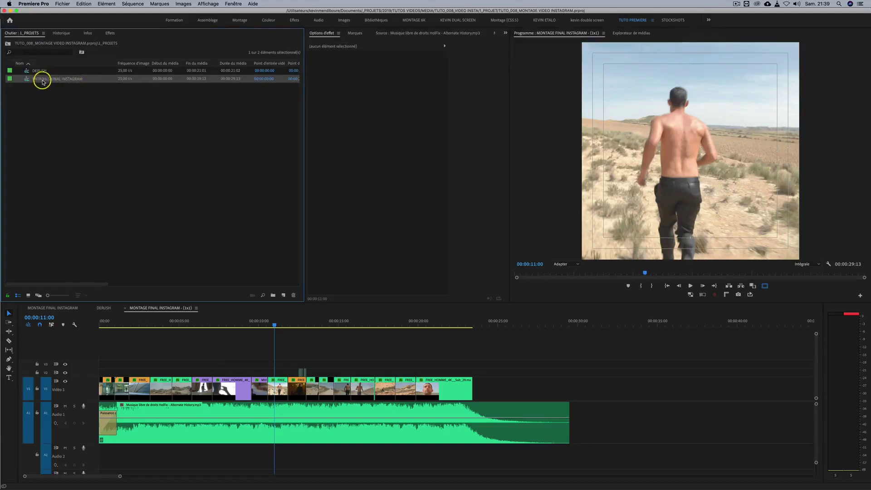
right_click(40, 81)
click(59, 116)
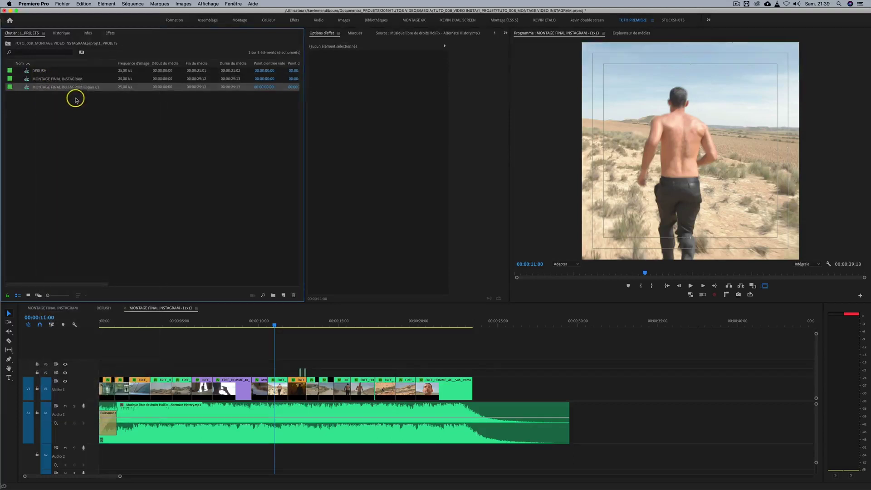
click(72, 89)
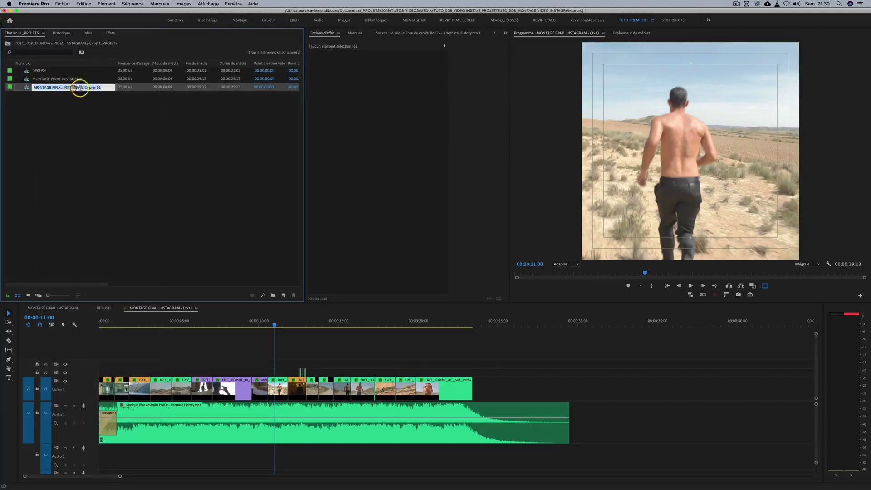
drag(84, 87, 137, 87)
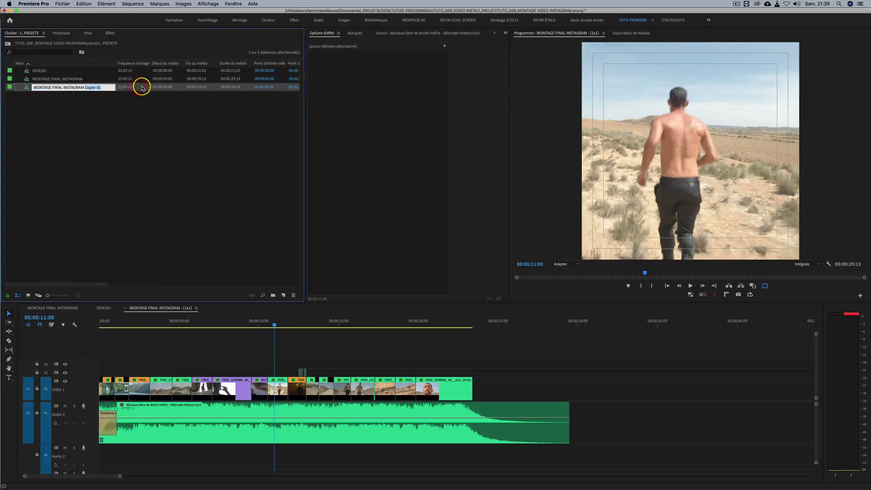
text(FORMAT CARRE)
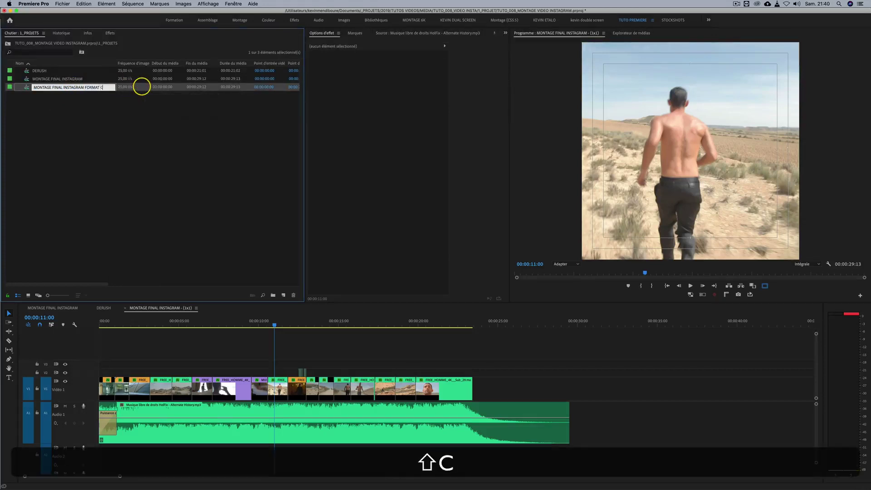
key(Return)
click(99, 86)
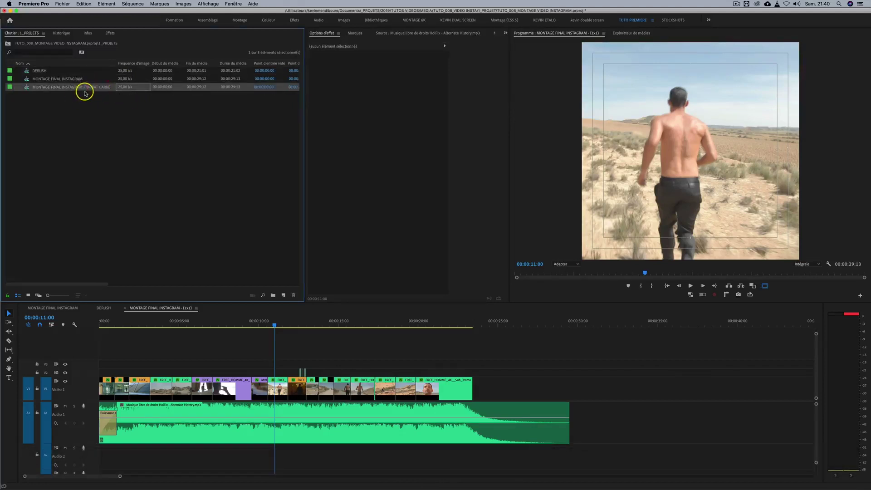
Open the FORMAT CARRÉ sequence and change its horizontal frame size to 2160 in the sequence settings for a 2160 × 2160 image
double_click(36, 88)
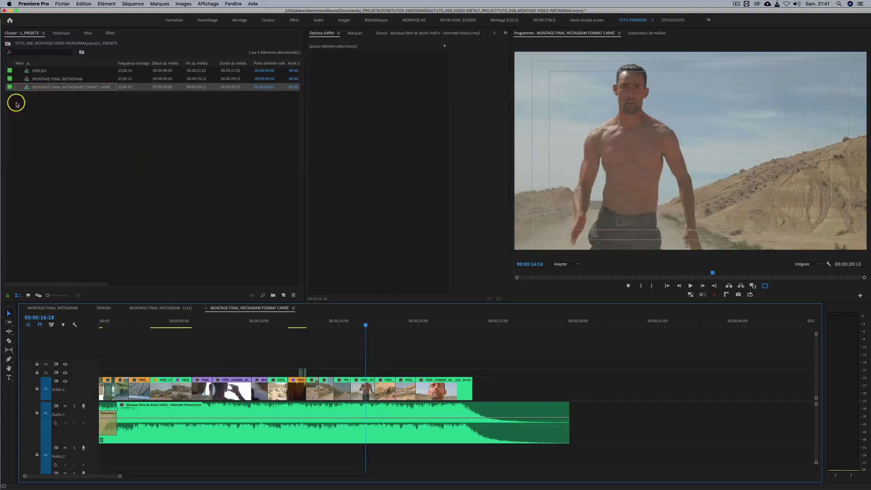
right_click(28, 88)
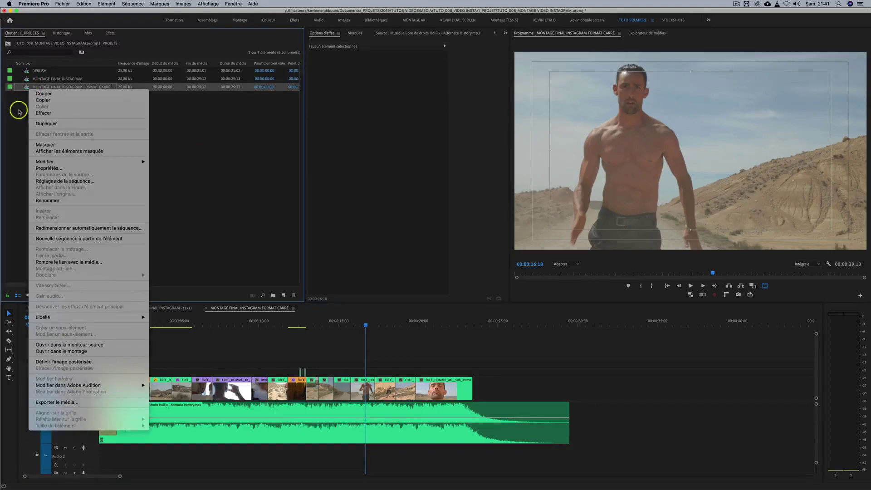
click(67, 181)
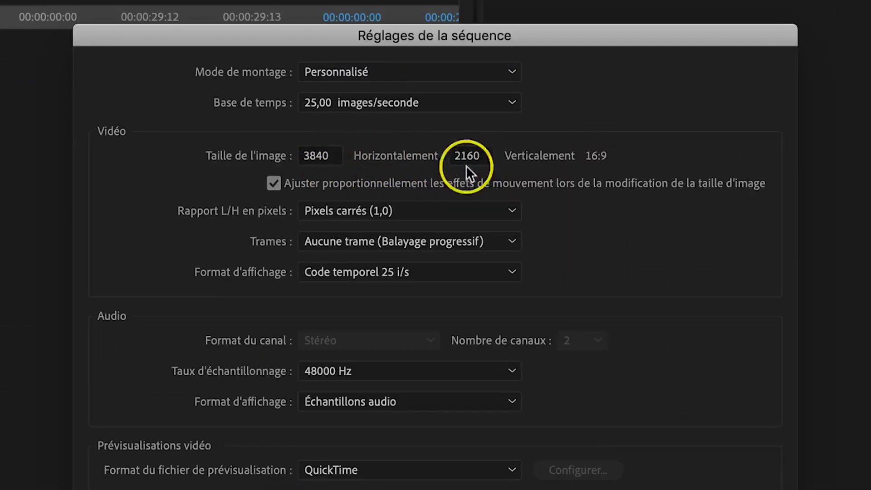
drag(485, 154, 440, 153)
drag(340, 155, 275, 159)
text(2160)
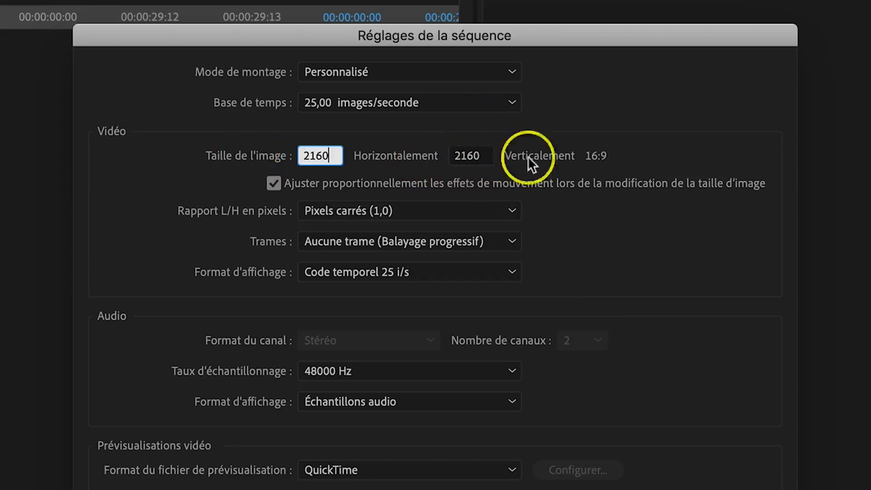
click(483, 137)
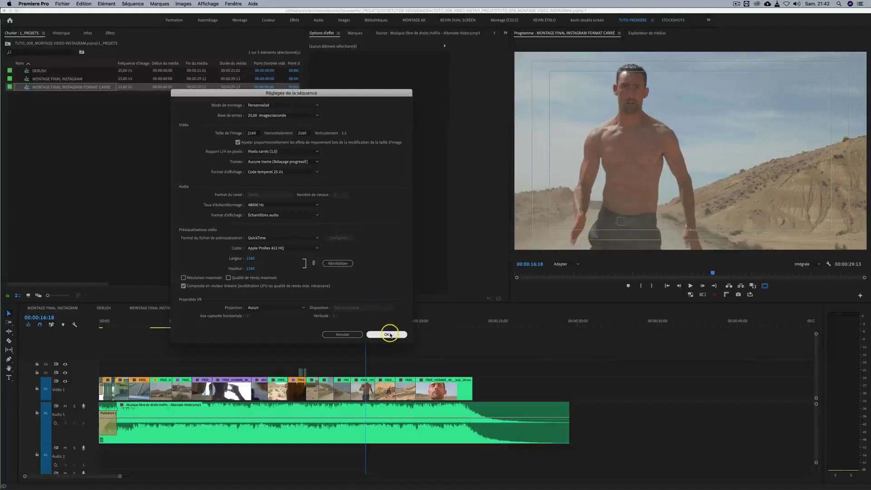
click(387, 334)
click(497, 262)
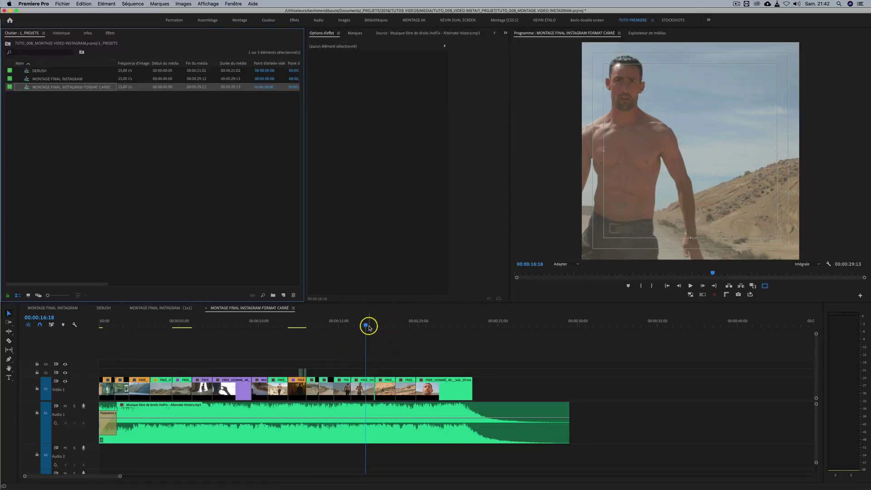
Shift the runner clip at 00:00:16:00 horizontally to a Position of about 1600 so the man sits centred in the square frame
drag(373, 324, 380, 323)
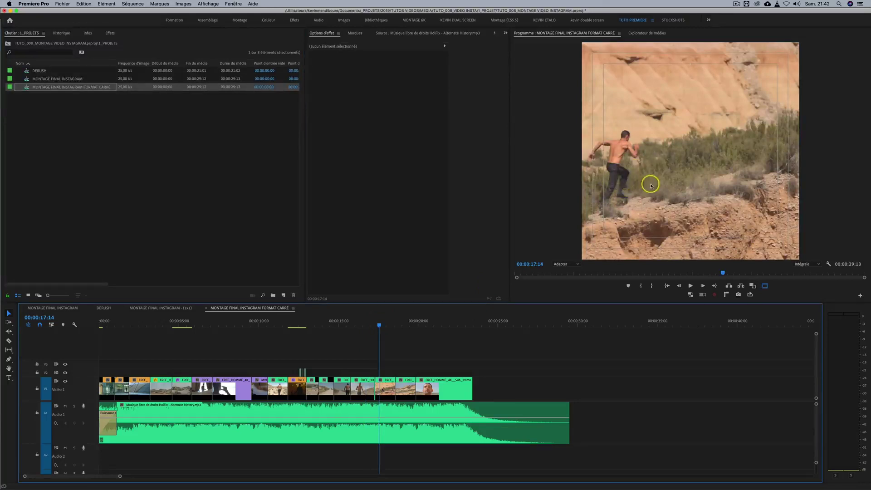
click(355, 323)
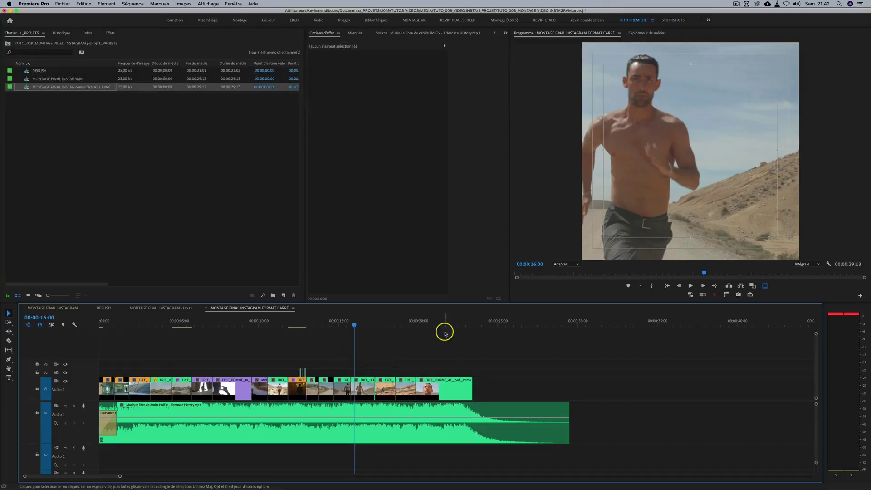
click(364, 385)
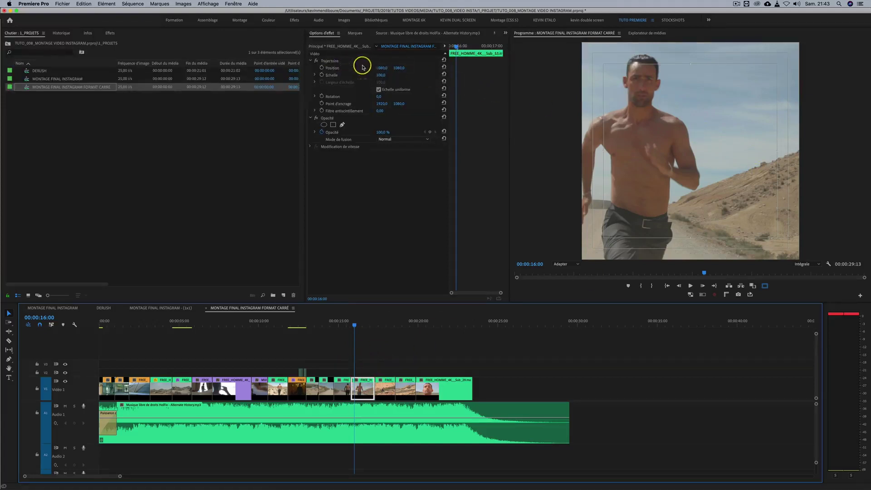
drag(382, 68, 386, 68)
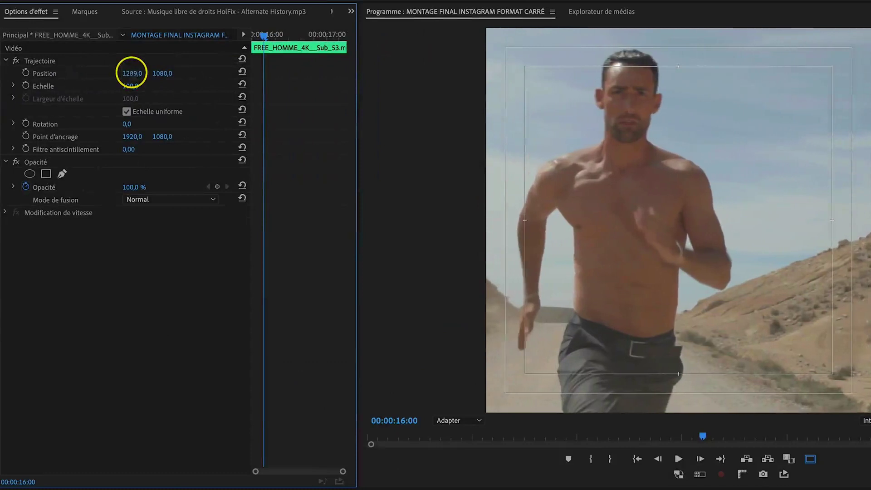
drag(131, 73, 132, 73)
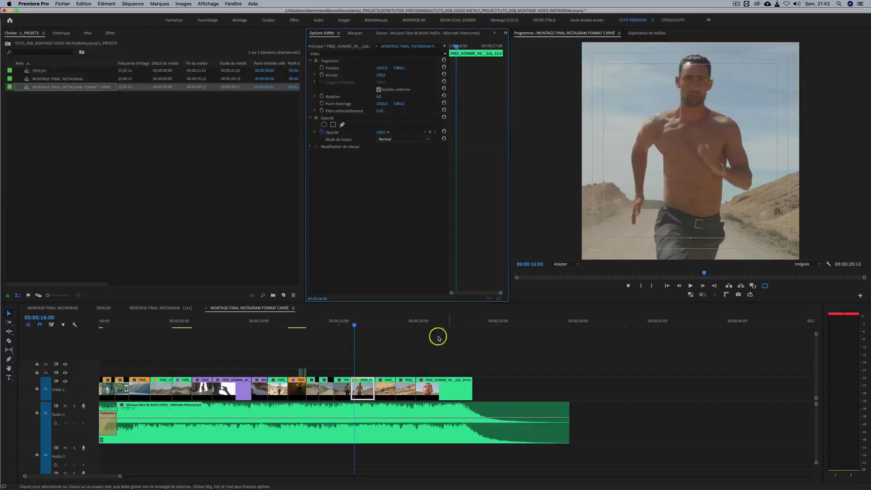